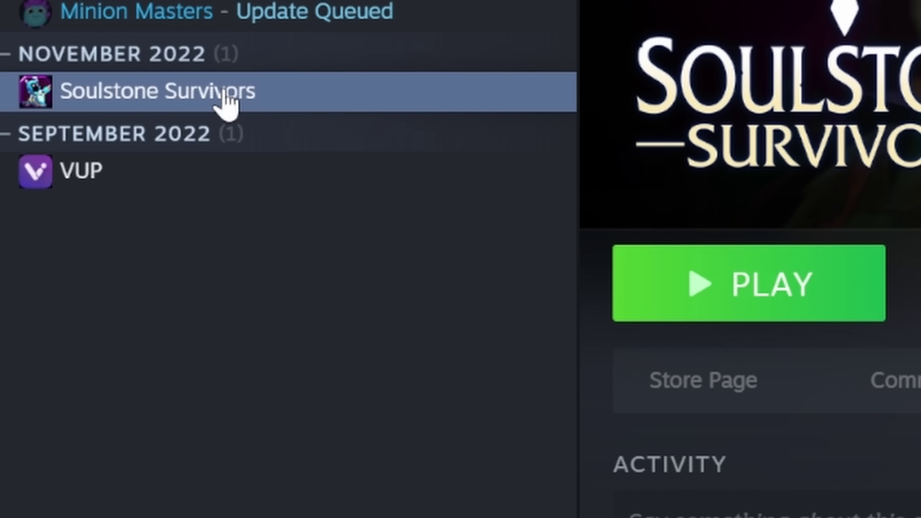
- Verify Soulstone Survivors' file integrity via Properties > Local Files, then launch it, triggering the Unable to Sync warning
right_click(223, 99)
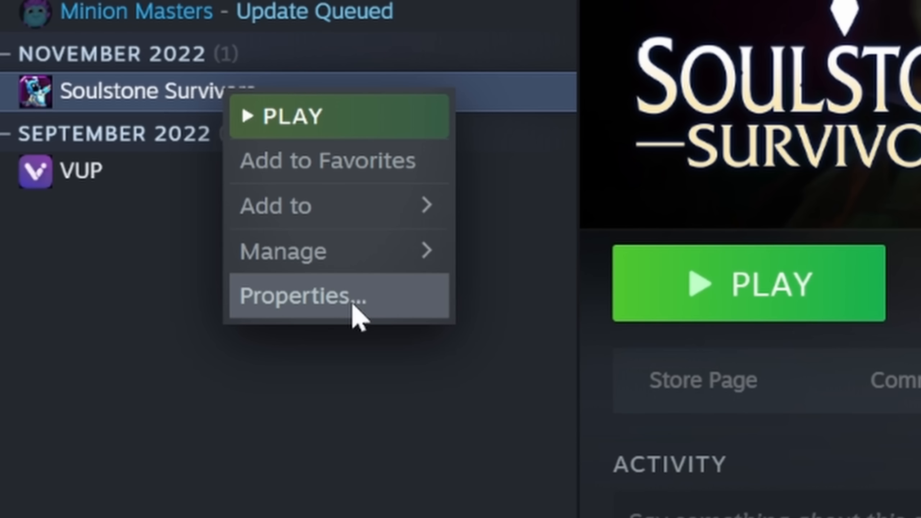
left_click(352, 305)
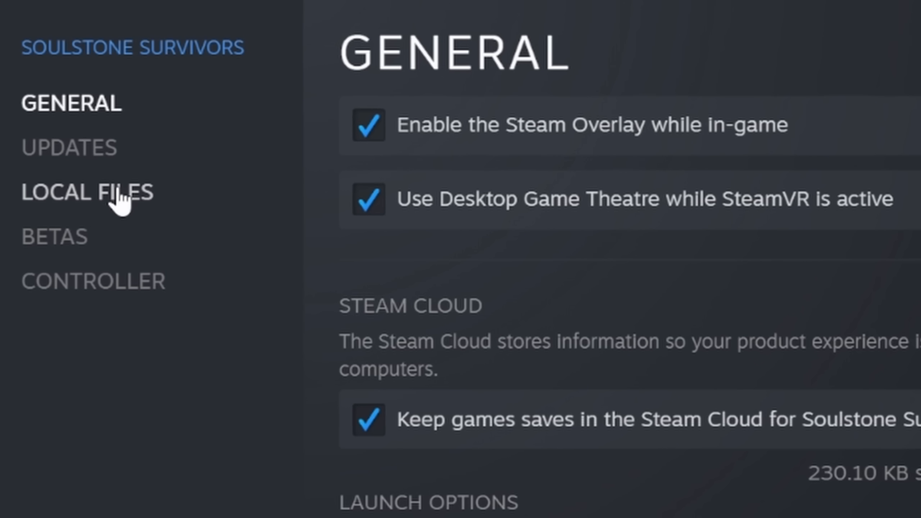
left_click(117, 202)
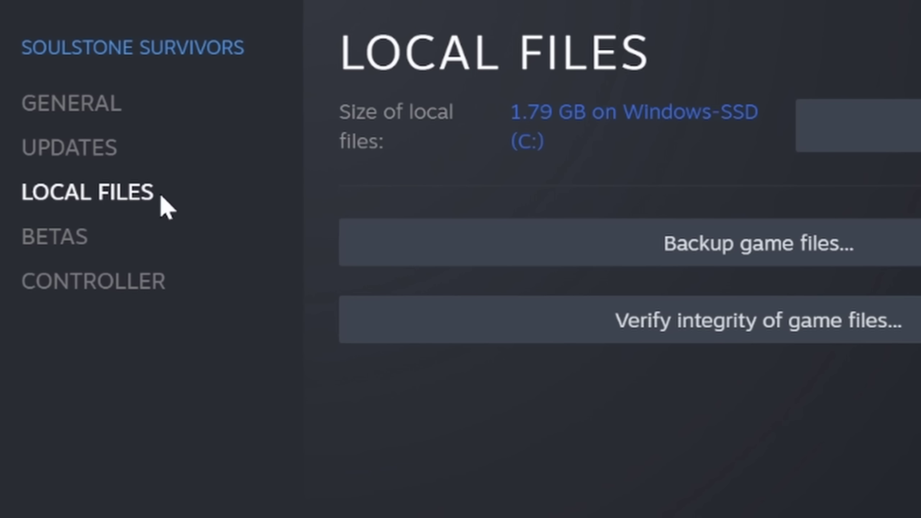
left_click(602, 333)
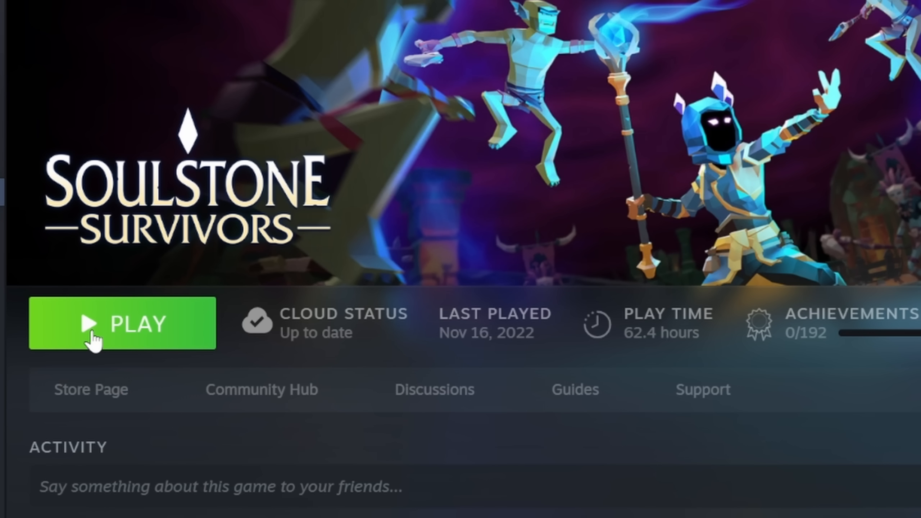
left_click(93, 339)
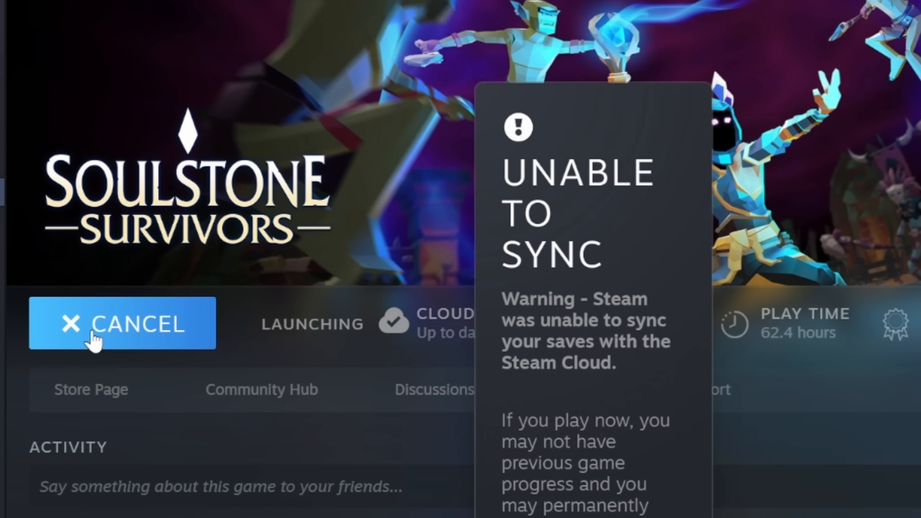